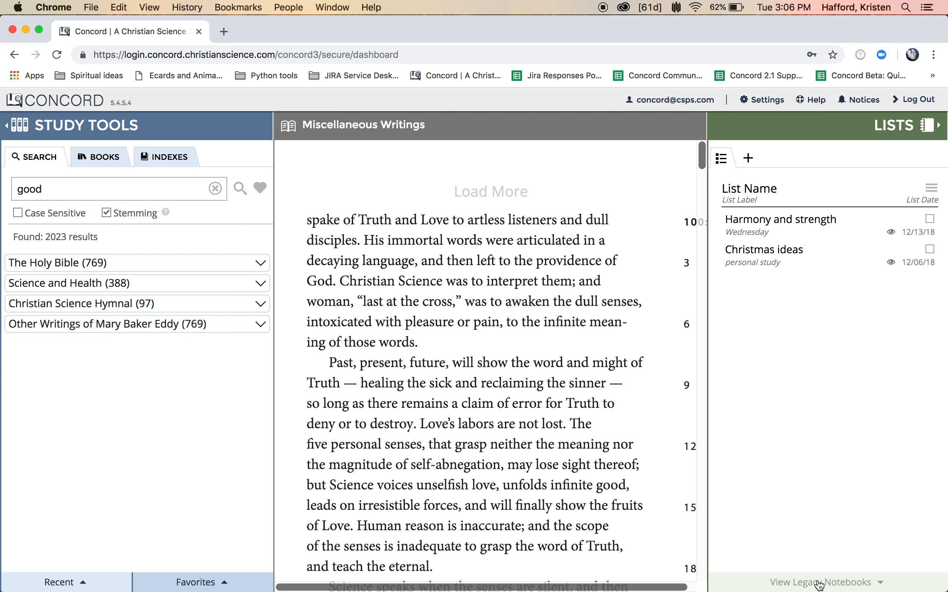
- Show the Legacy Notebooks section and start uploading a legacy notebook
left_click(818, 585)
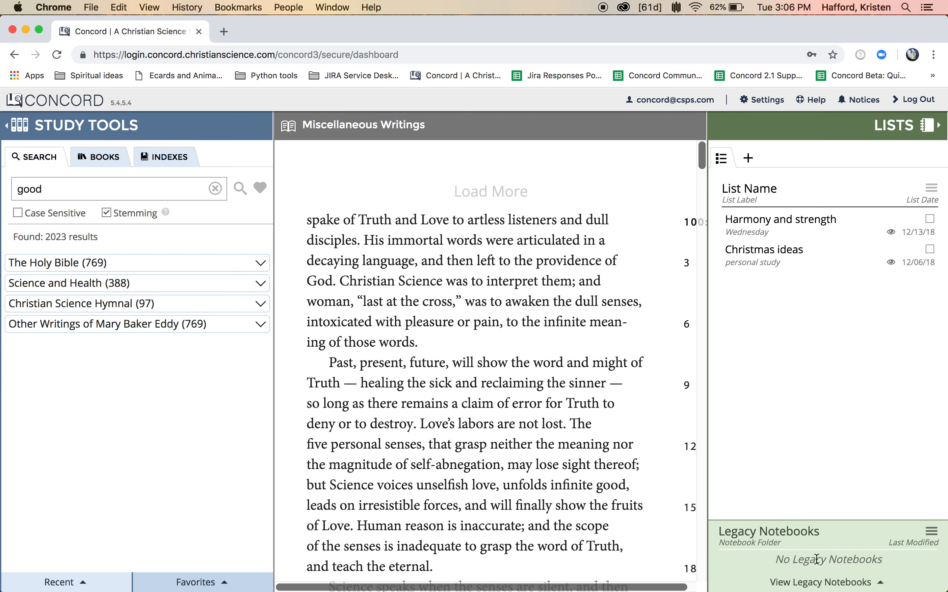
left_click(934, 533)
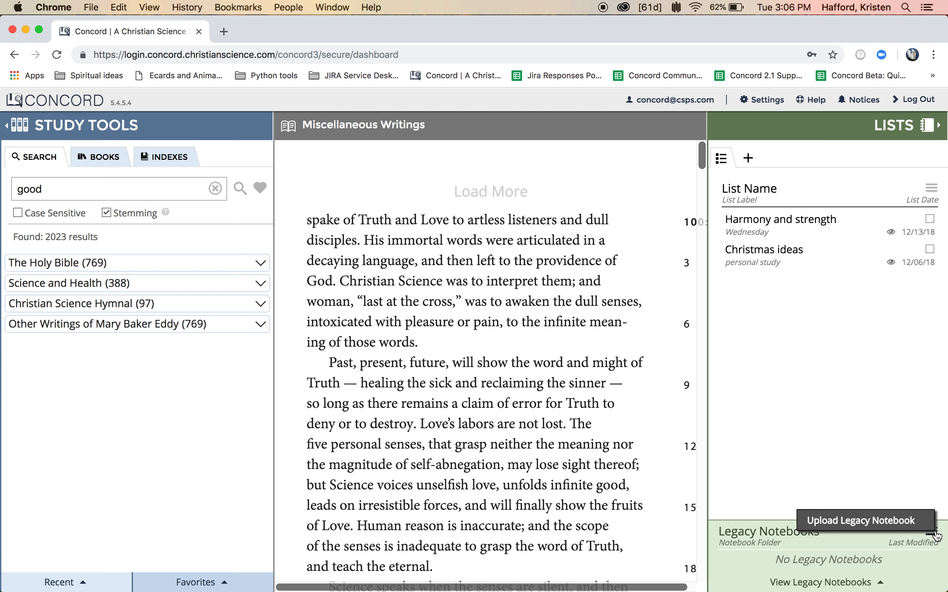
left_click(866, 522)
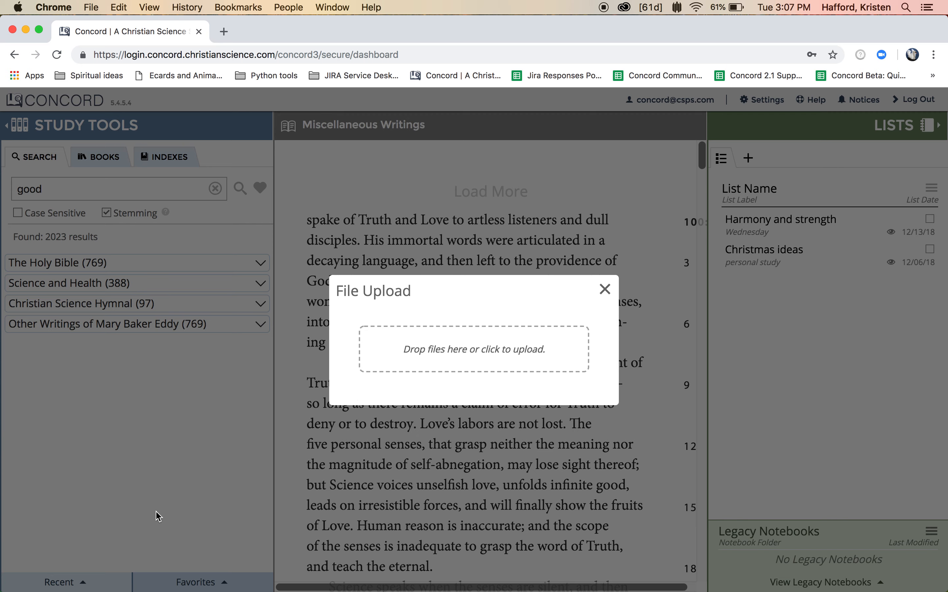
- Switch to Finder and upload 01-Spirit.html and 02-Peace.html from the Concord Documents folder by dropping them onto the File Upload area
mouse_move(124, 588)
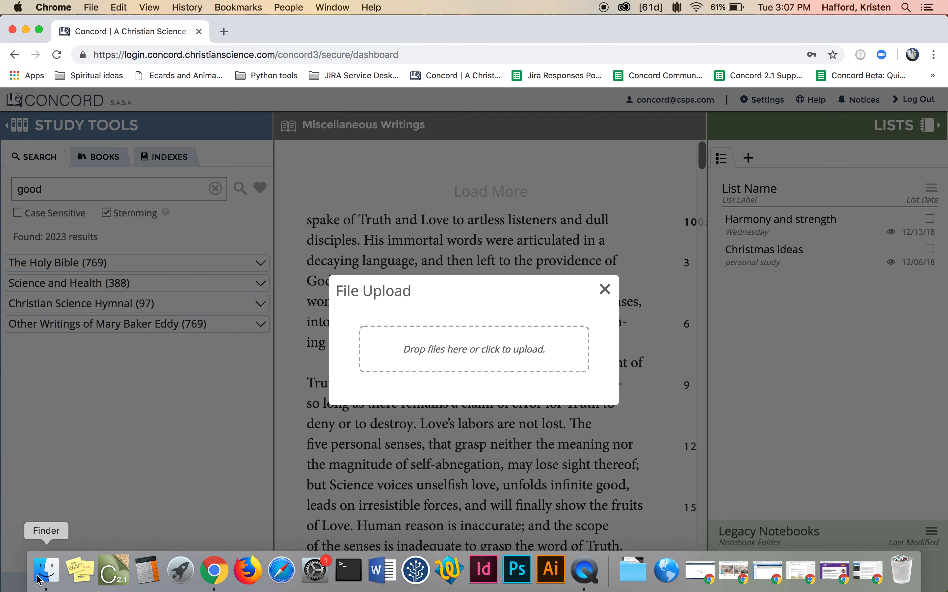
left_click(46, 579)
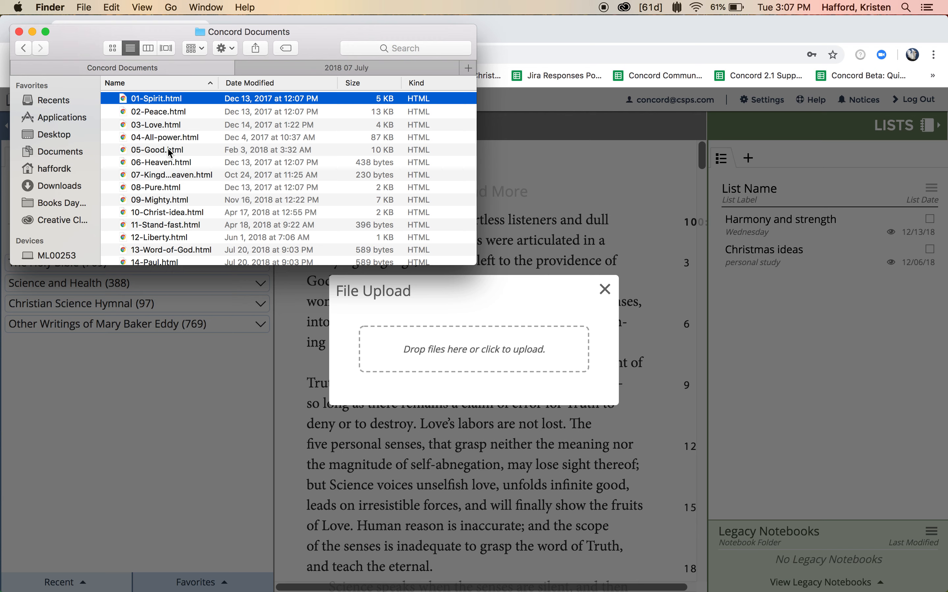
left_click(180, 116, "shift")
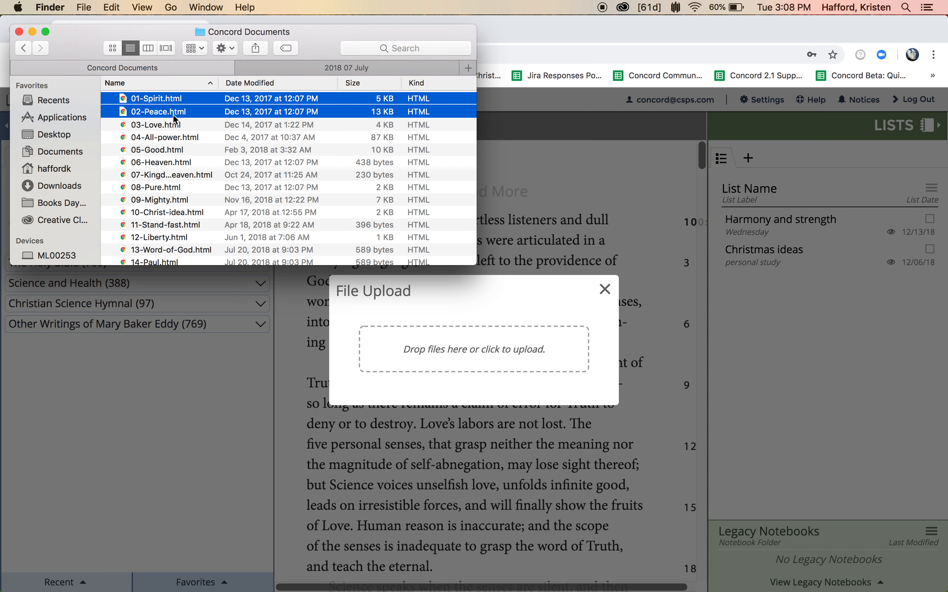
left_click(157, 103)
left_click_drag(157, 103, 309, 213)
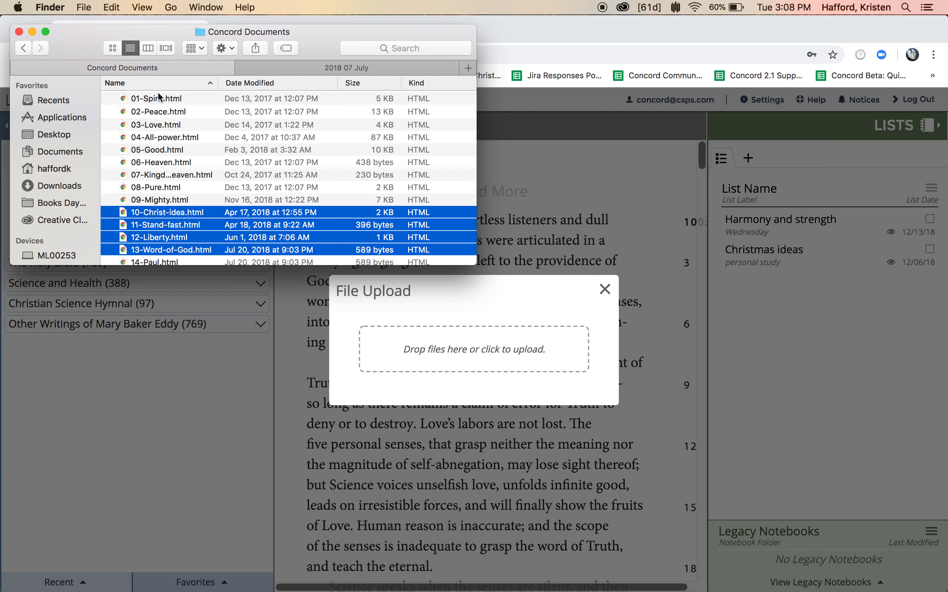
left_click(159, 103)
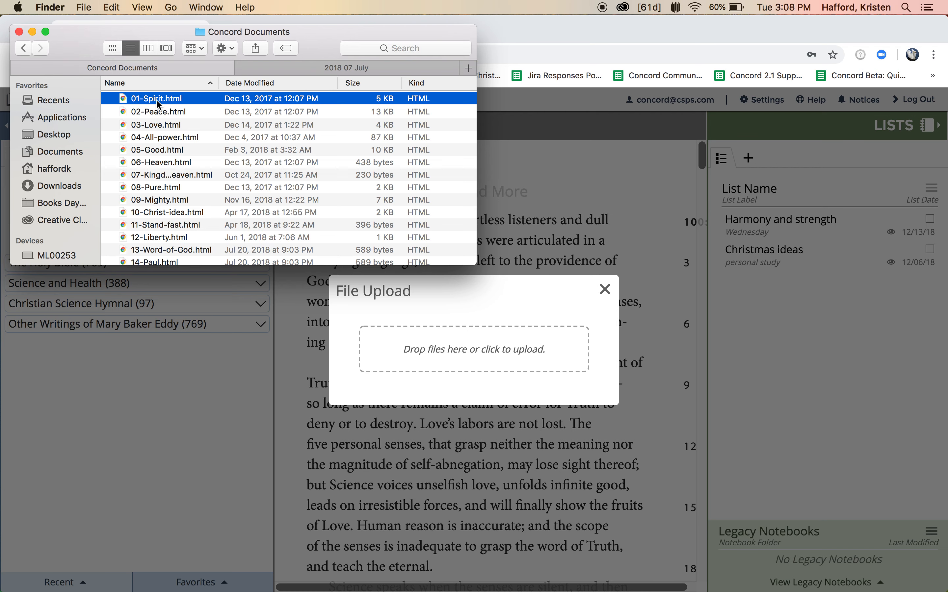
left_click(171, 113, "shift")
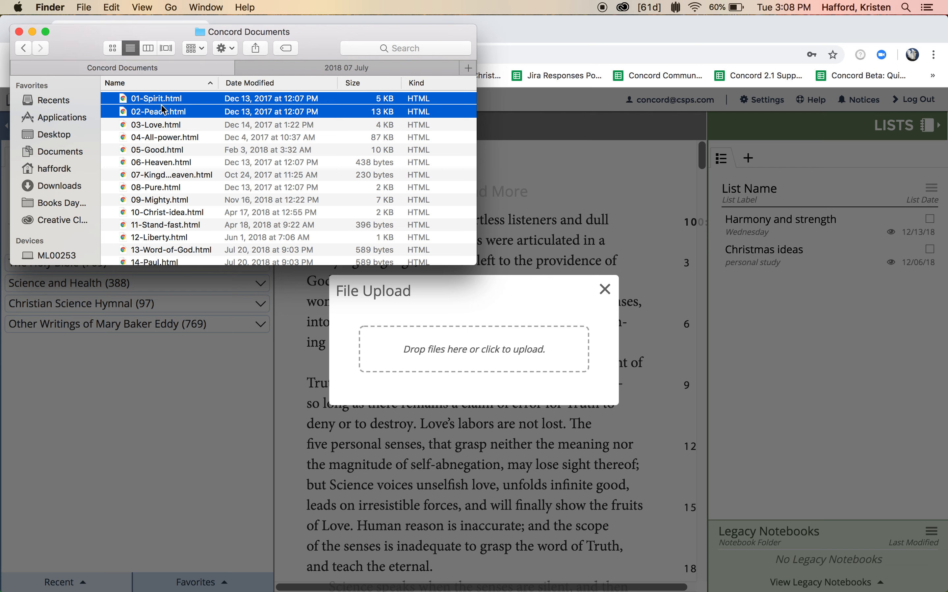
left_click_drag(156, 103, 429, 295)
left_click_drag(153, 100, 472, 343)
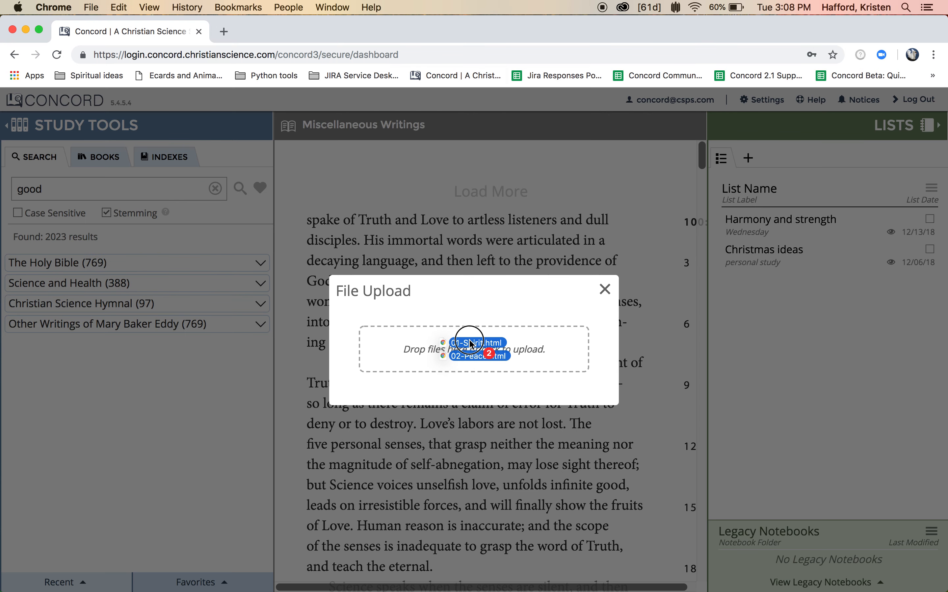
left_click_drag(472, 345, 447, 340)
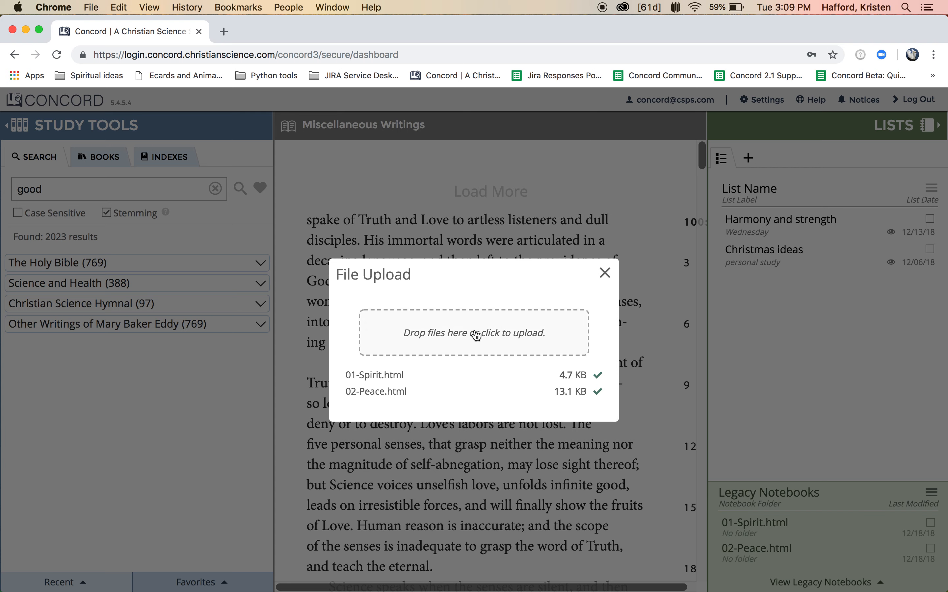
- Browse the Concord Documents folder to upload 03-Love.html and 04-All-power.html as legacy notebooks, and close the File Upload dialog
left_click(510, 336)
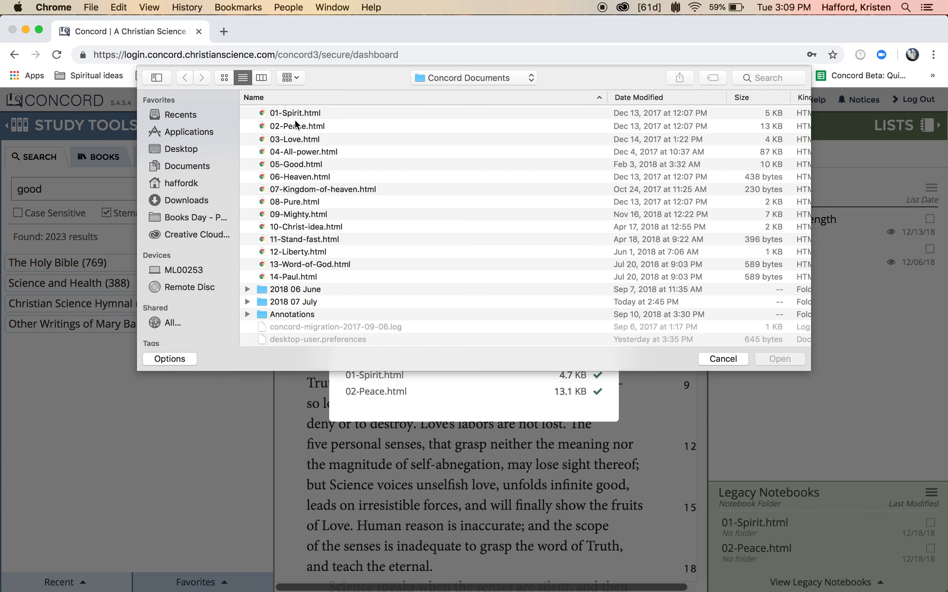
left_click(502, 85)
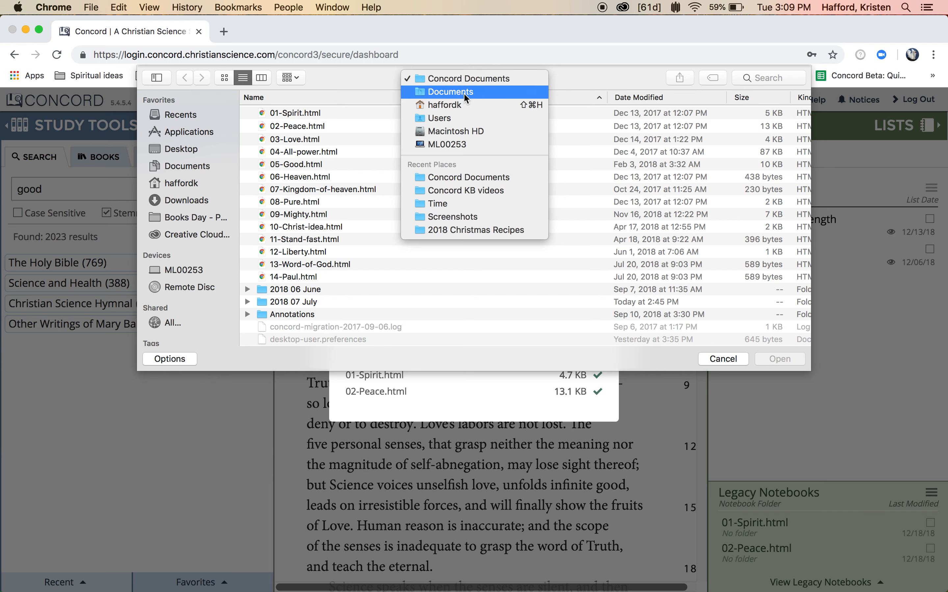
left_click(486, 80)
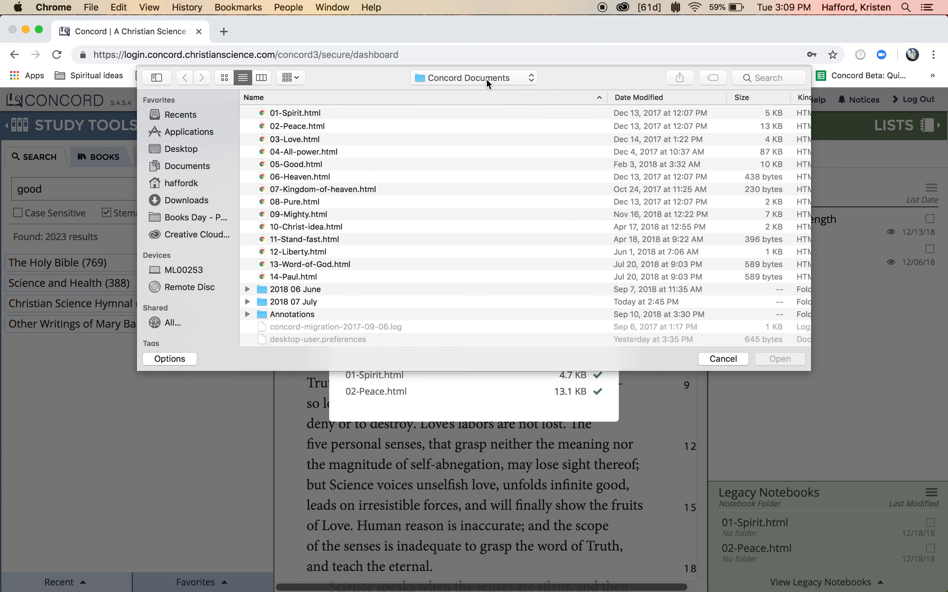
left_click(317, 142)
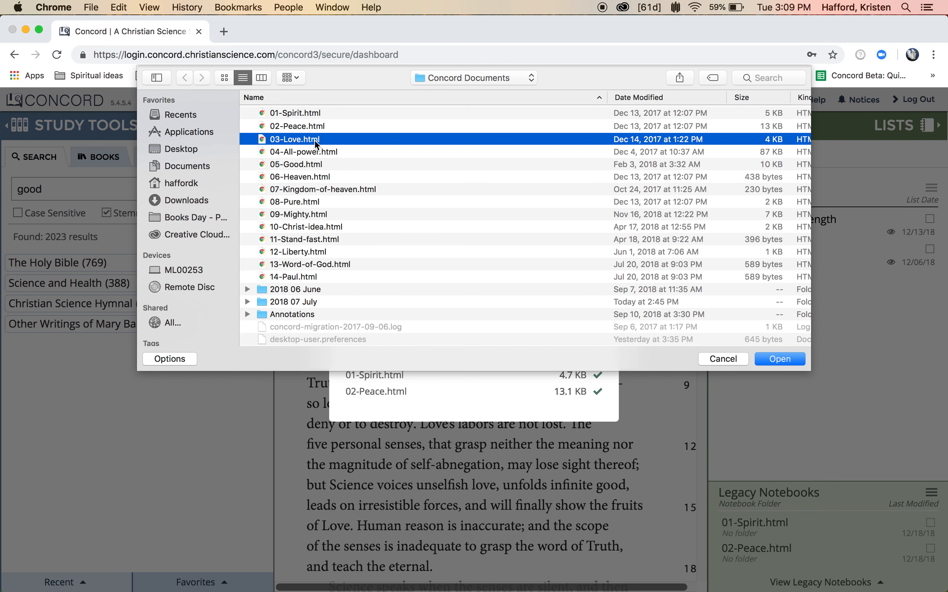
left_click(340, 152, "shift")
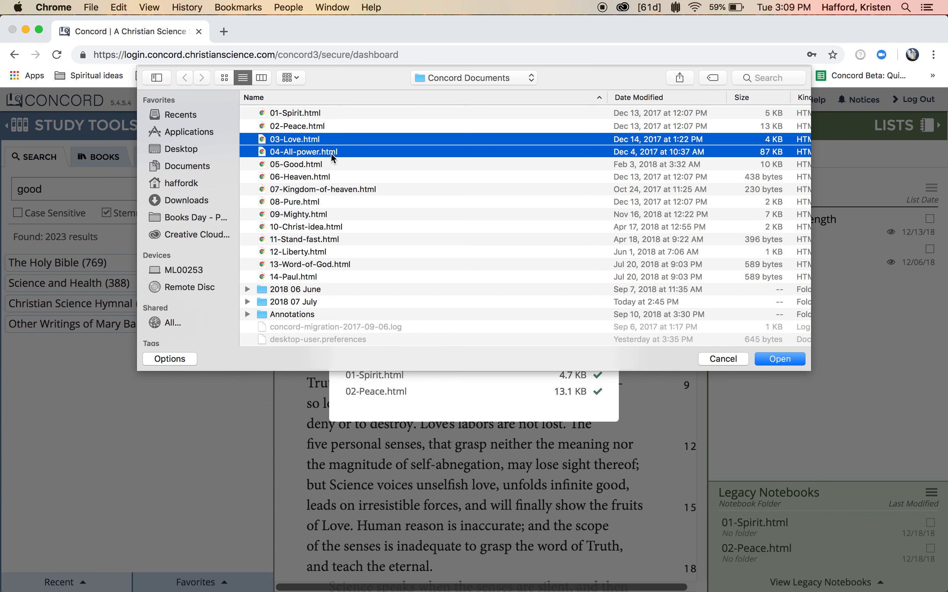
left_click(787, 363)
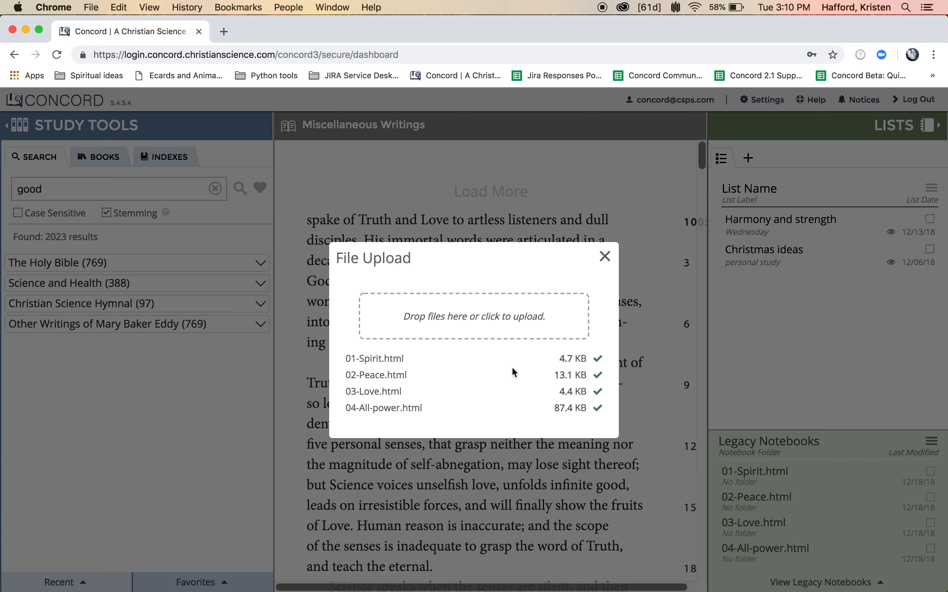
left_click(605, 257)
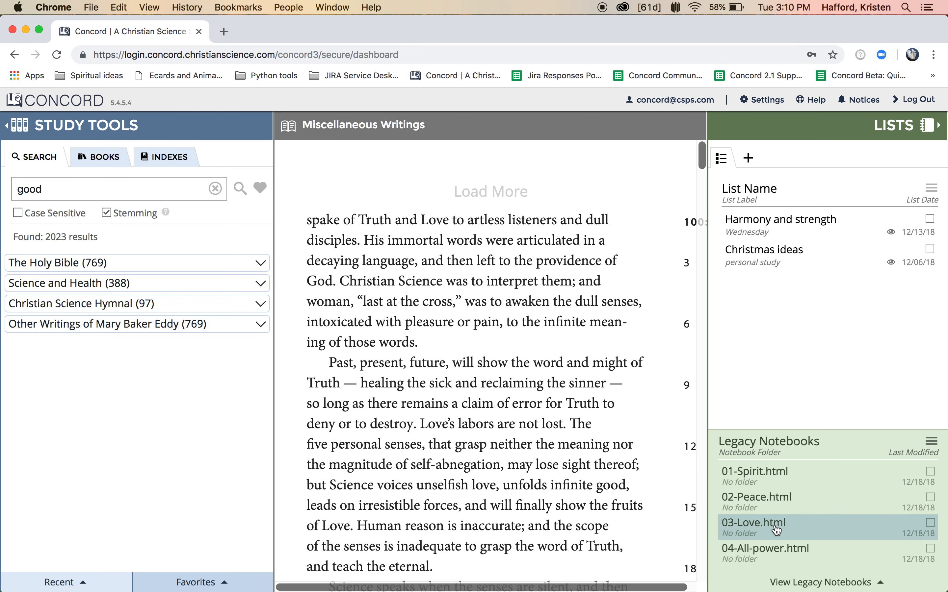
- View the contents of the legacy notebook 04-All-power.html, close it and return to the legacy notebooks
left_click(773, 555)
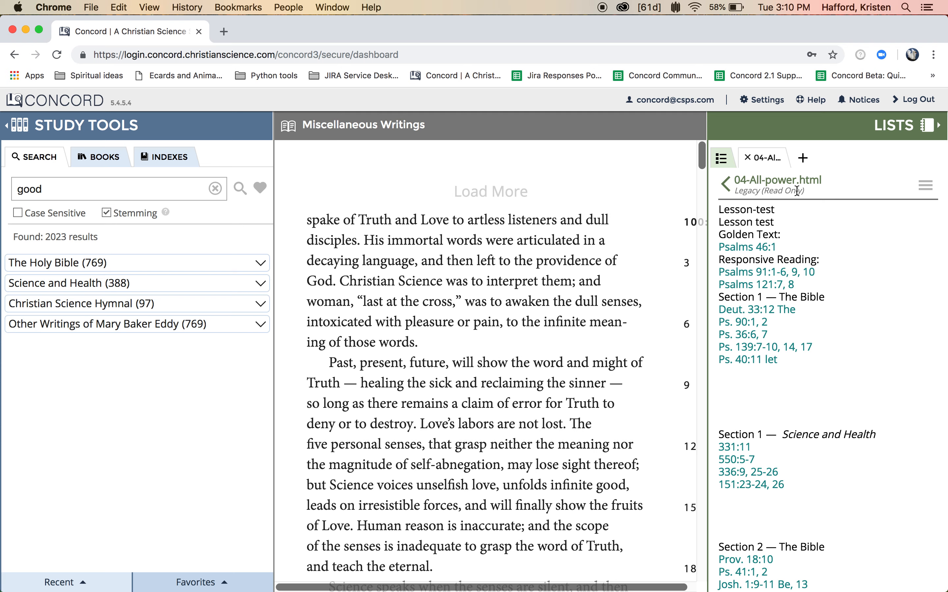
left_click(748, 158)
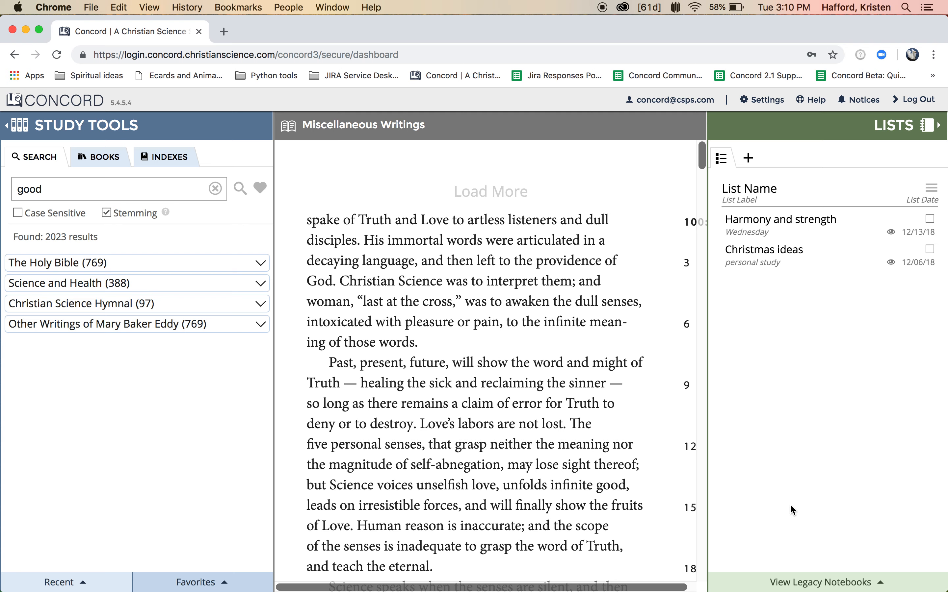
left_click(794, 583)
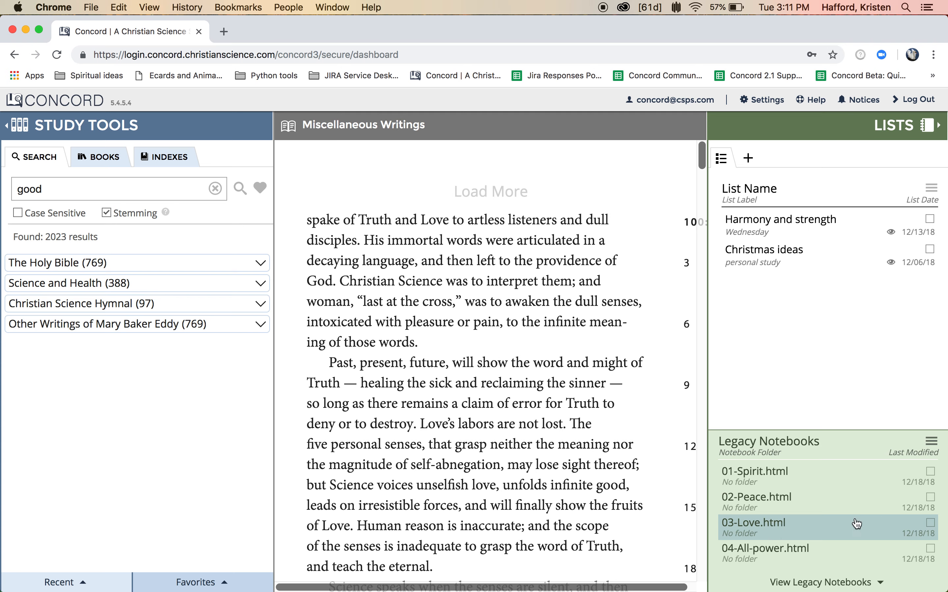
- Select the legacy notebook 03-Love.html and convert it to a list
left_click(931, 524)
left_click(932, 527)
left_click(931, 442)
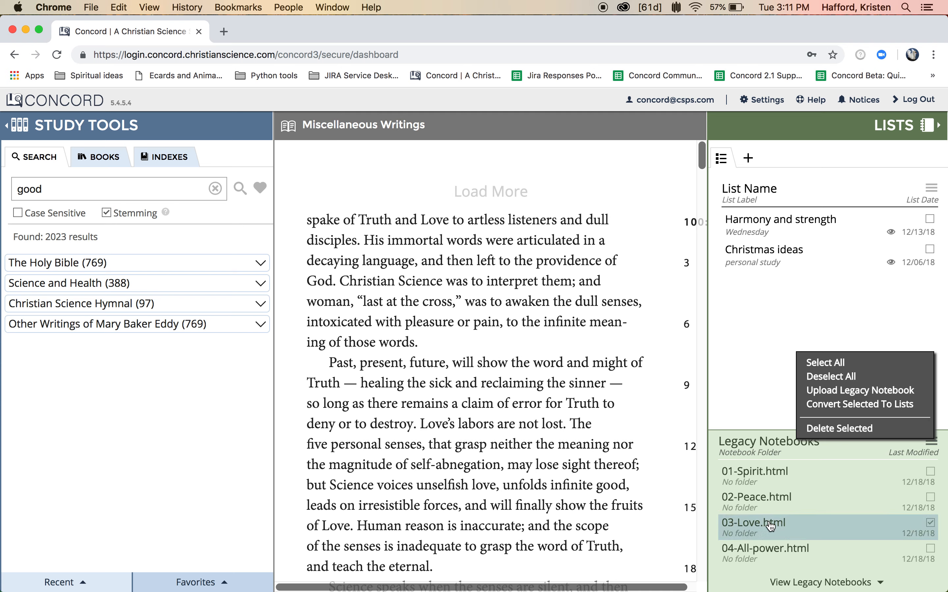
left_click(835, 407)
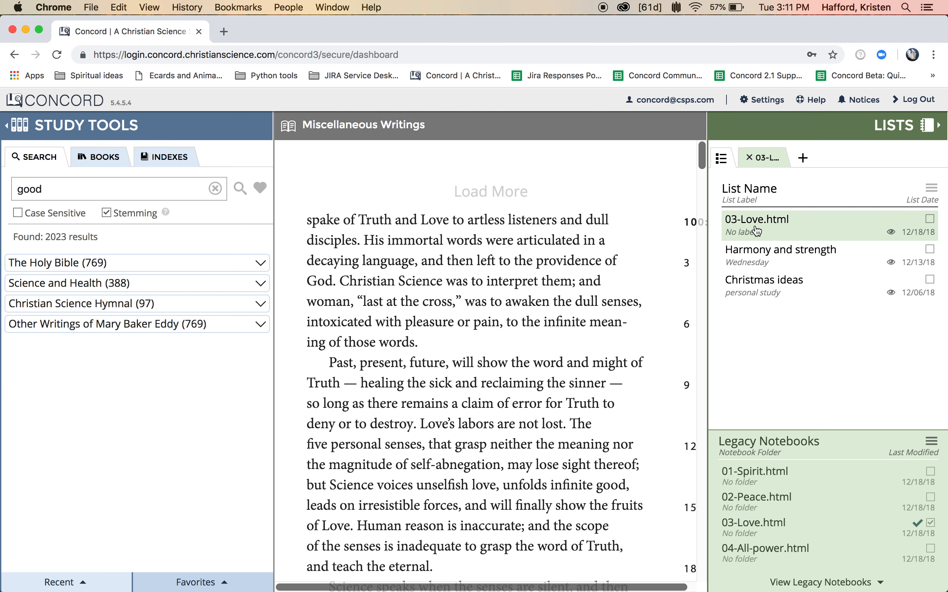
- Open the 03-Love.html list, expand the SH 226:29 citation to read its text, and close the list
left_click(772, 234)
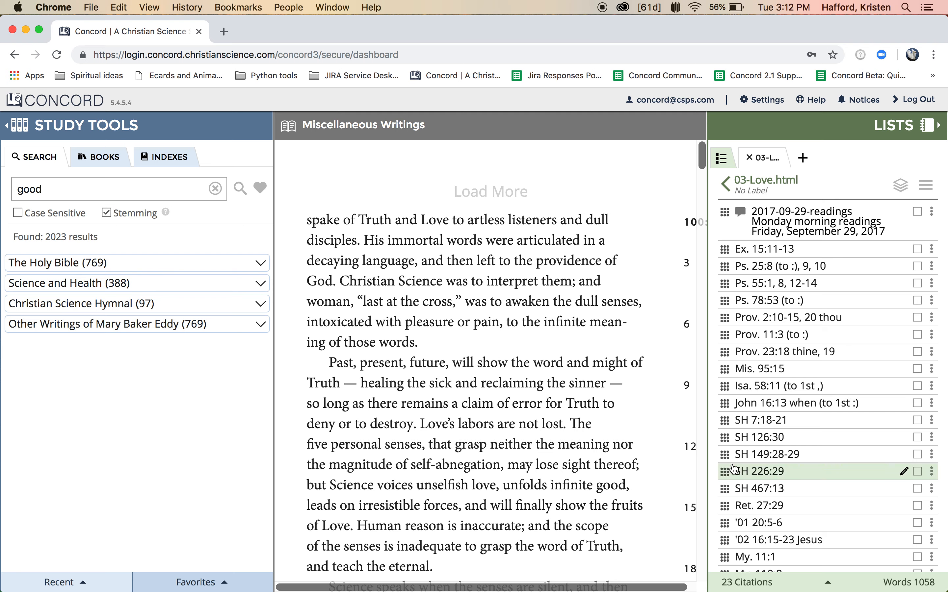
left_click(863, 478)
scroll(847, 513, "down", 2)
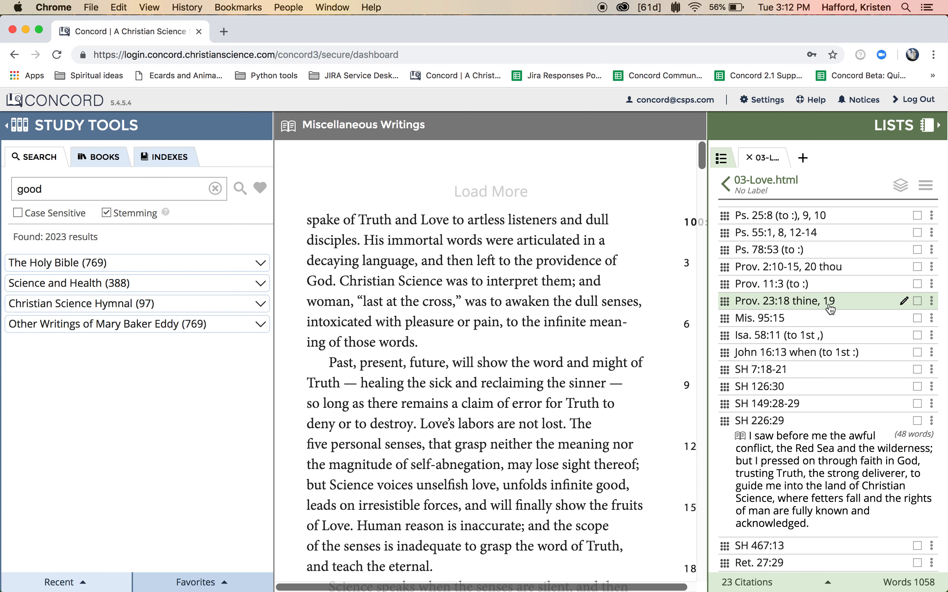
left_click(750, 160)
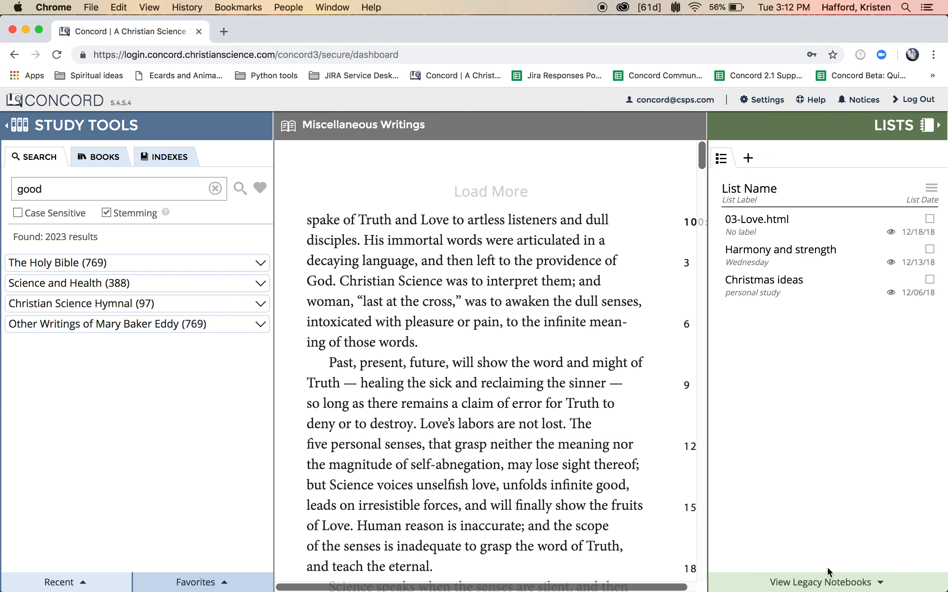
- Convert the legacy notebooks 01-Spirit.html, 02-Peace.html and 04-All-power.html to lists together
left_click(828, 581)
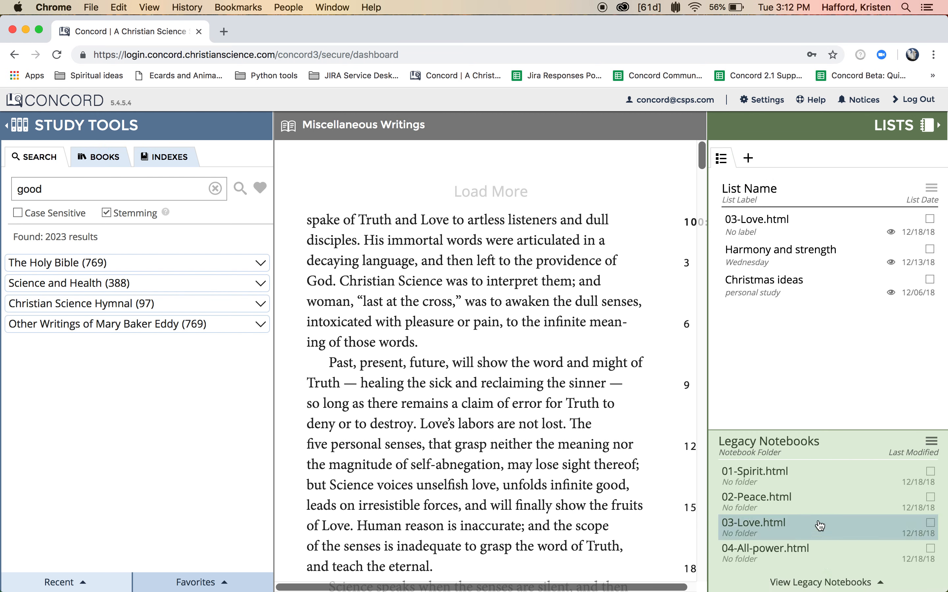
left_click(930, 472)
left_click(930, 498)
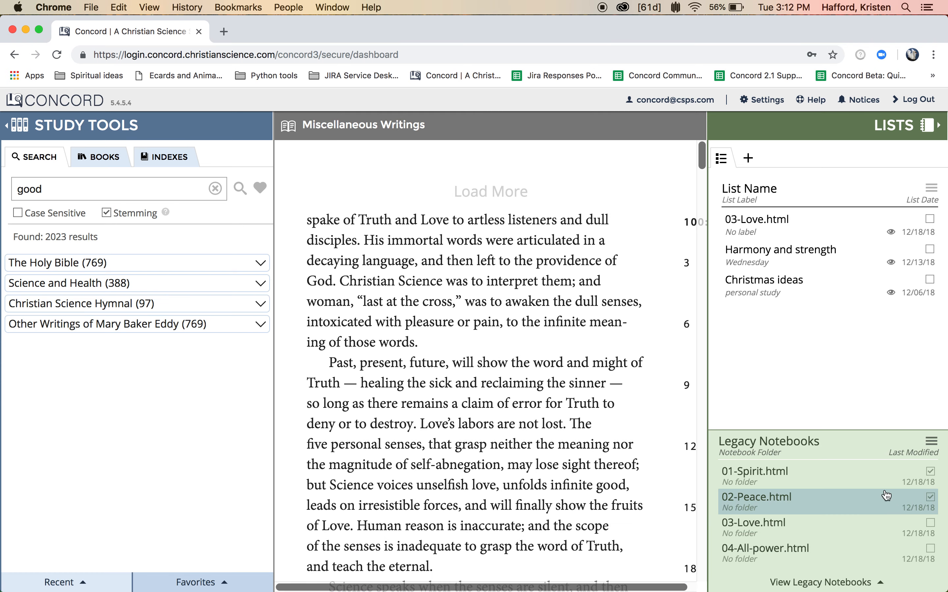
left_click(931, 442)
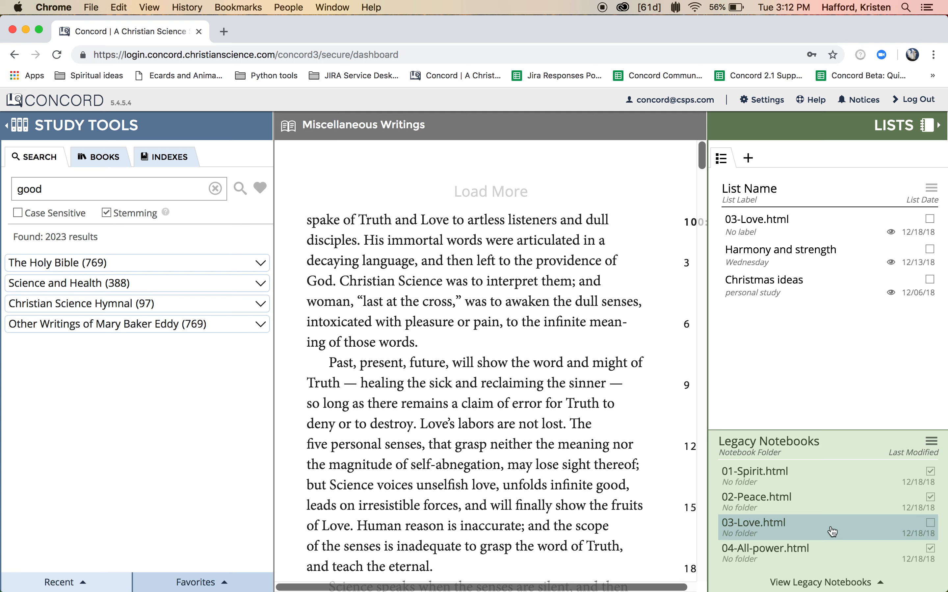
left_click(933, 445)
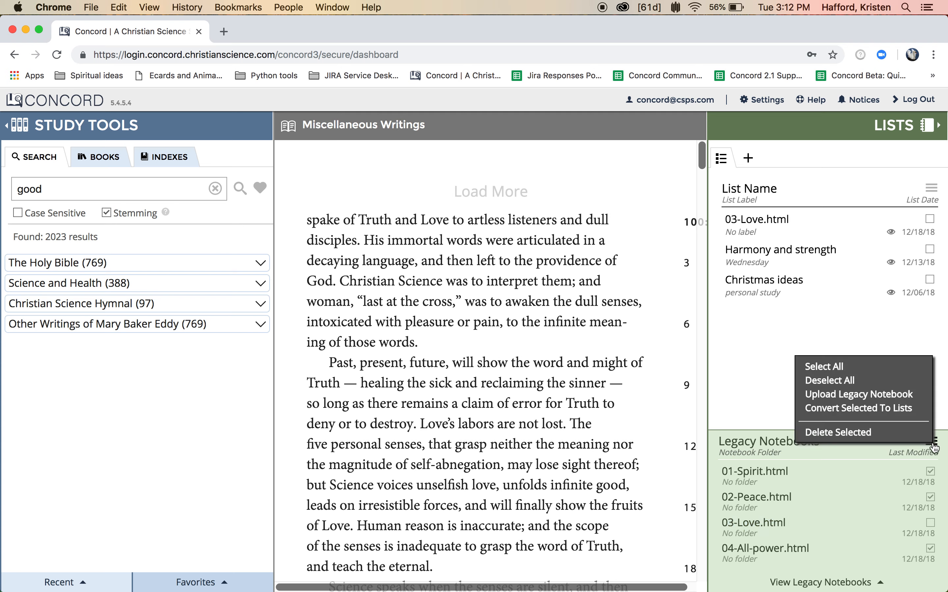
left_click(857, 412)
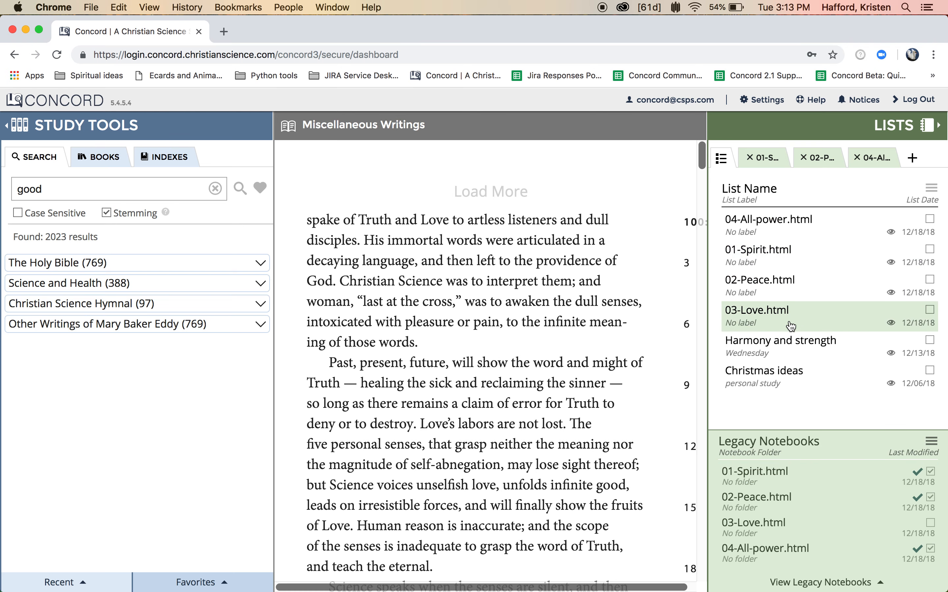
- Delete all the legacy notebooks, check the Legacy Notebooks section and collapse it
left_click(931, 441)
left_click(855, 375)
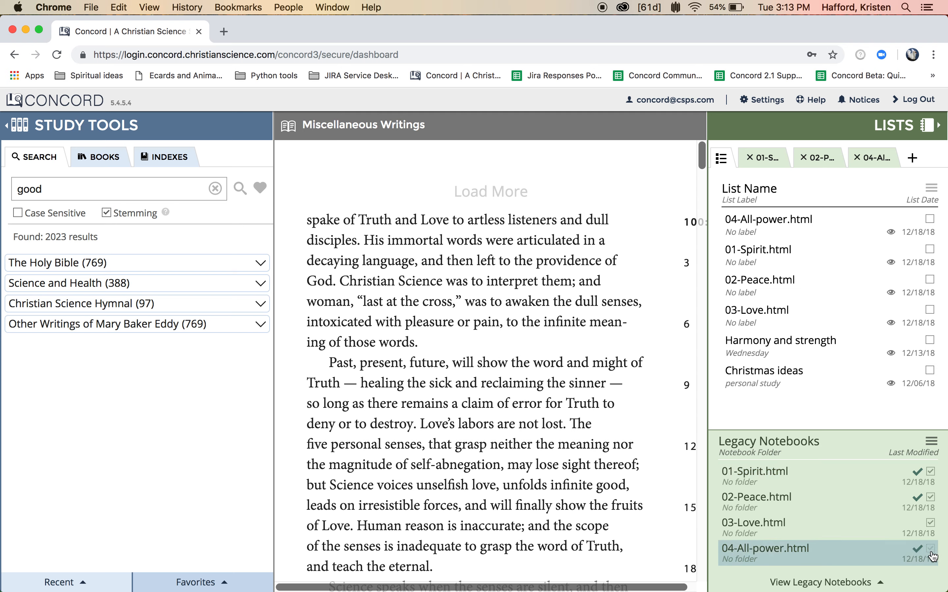
left_click(931, 443)
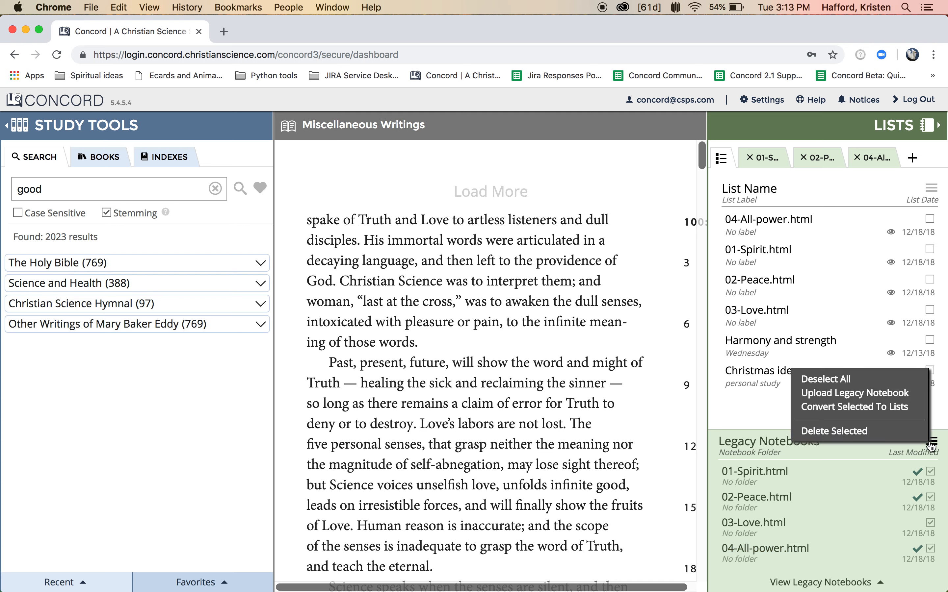
left_click(846, 432)
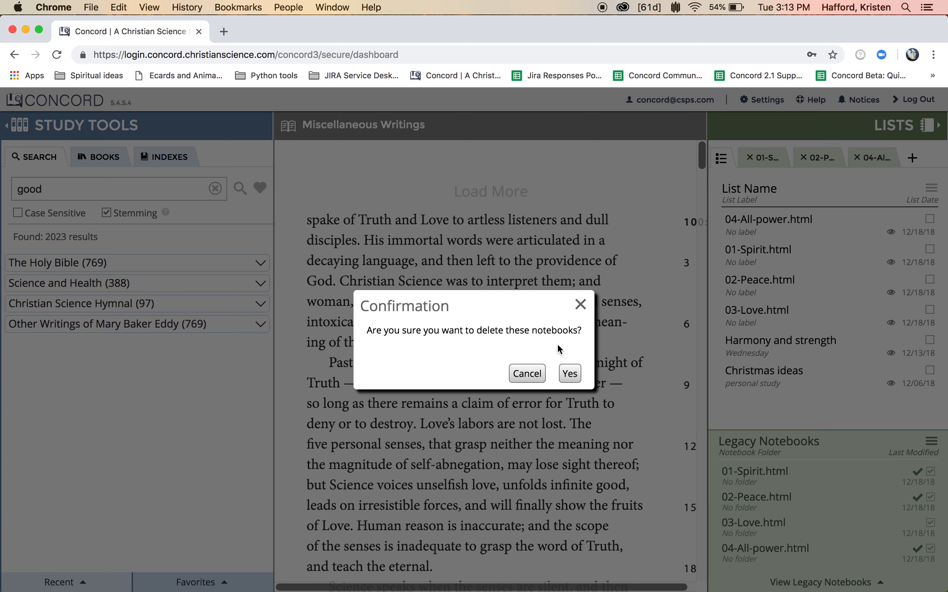
left_click(574, 374)
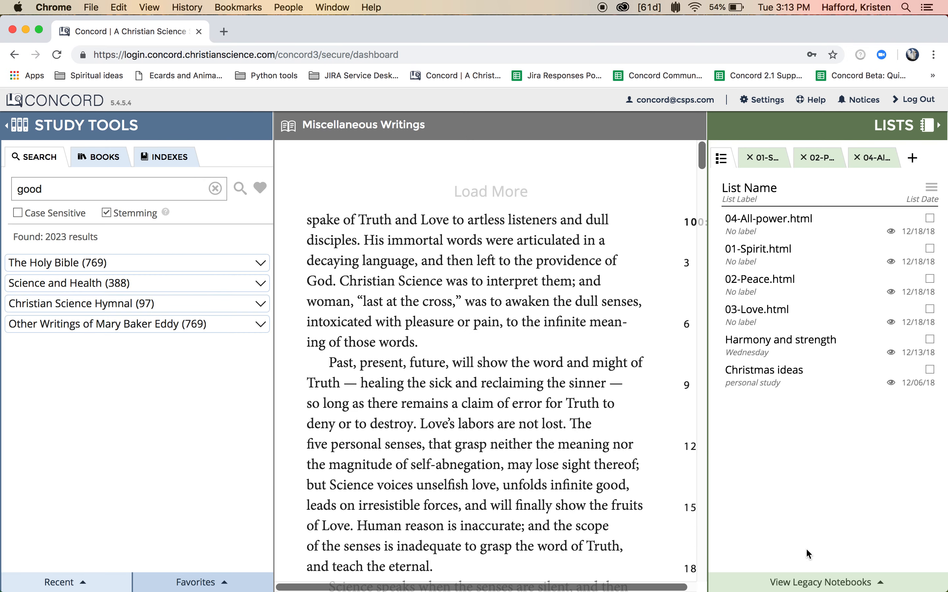
left_click(810, 581)
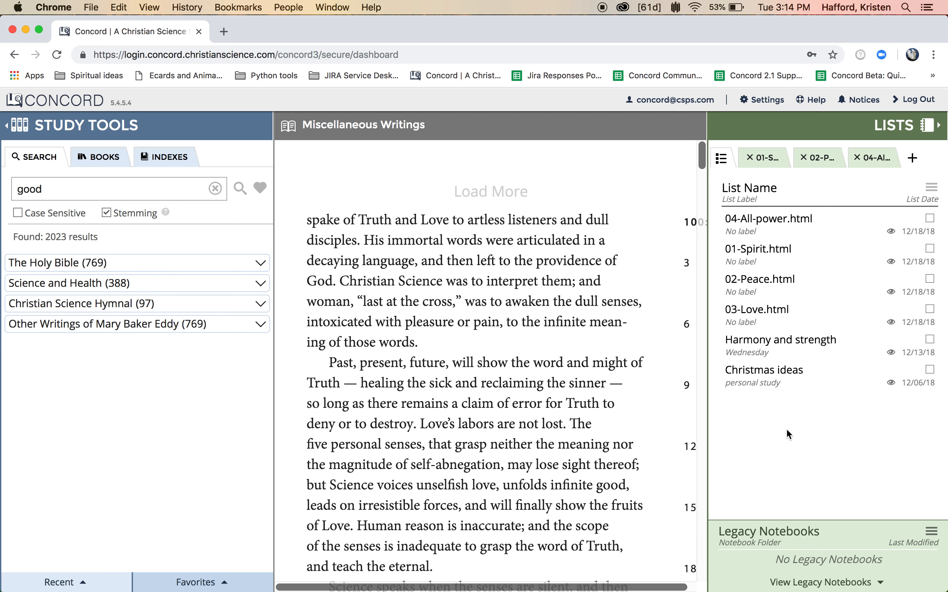
left_click(851, 583)
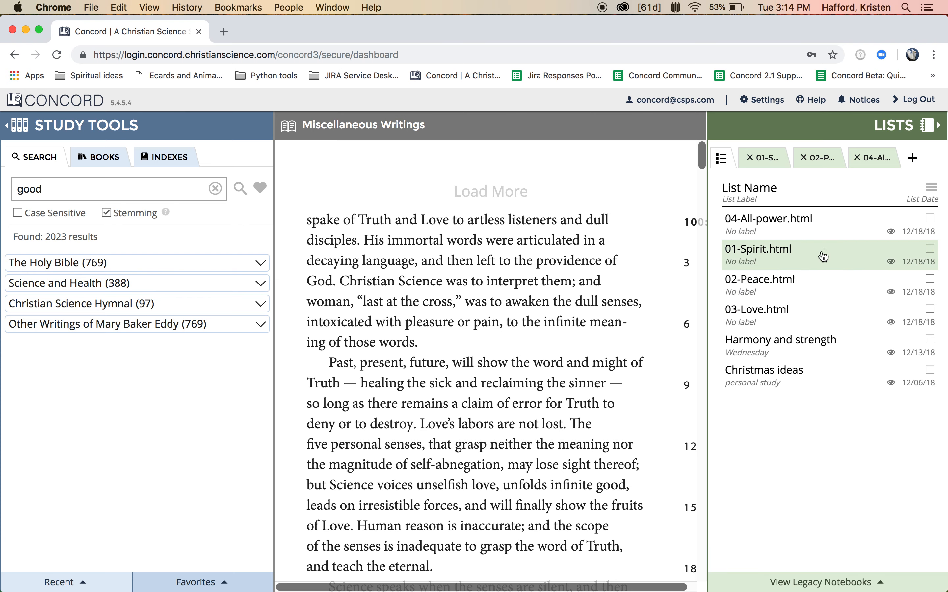